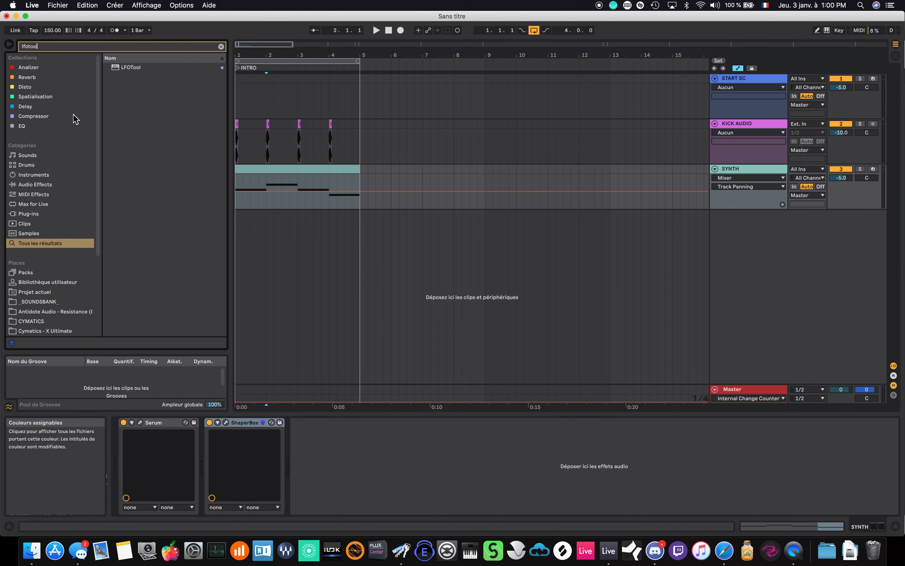
Add LFOTool to the SYNTH track, then open ShaperBox and arrange both plug-in windows one above the other.
left_click_drag(129, 67, 349, 454)
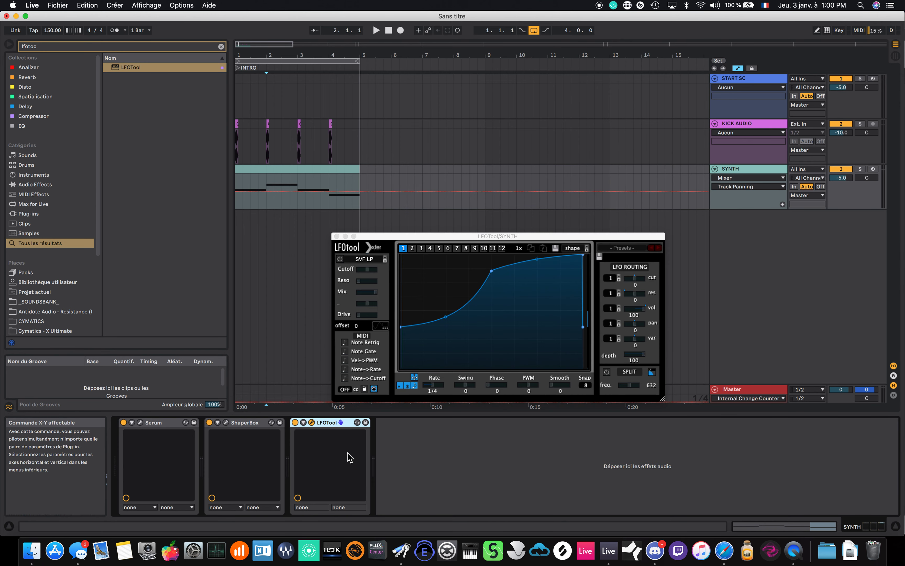
left_click(227, 423)
left_click_drag(536, 231, 659, 56)
left_click_drag(420, 237, 529, 315)
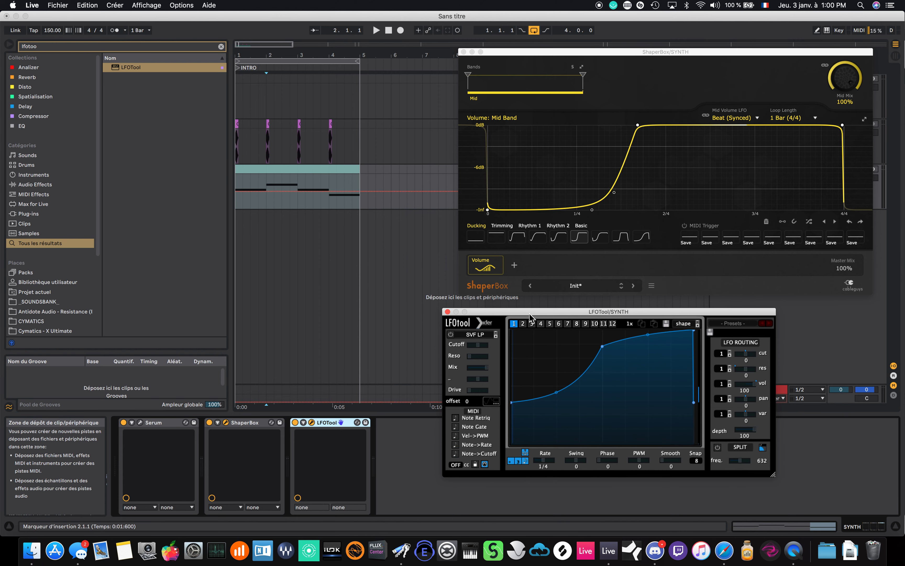
Close LFOTool, delete it from the SYNTH track, and reposition ShaperBox's window lower over the arrangement.
left_click(448, 312)
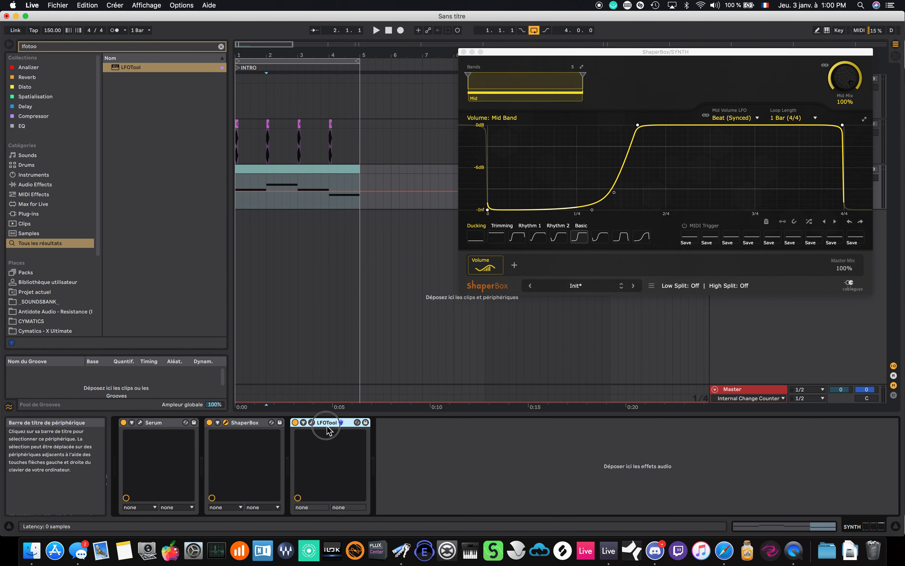
key("Delete")
left_click_drag(509, 53, 399, 289)
Try splitting ShaperBox into low, mid and high bands, then switch both splits off again.
left_click_drag(479, 287, 446, 288)
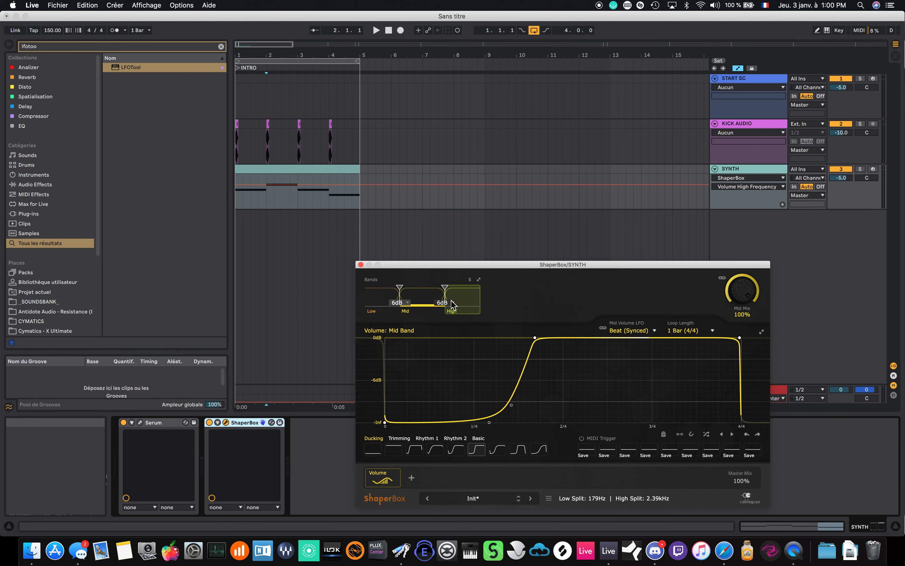
left_click_drag(446, 288, 534, 290)
left_click_drag(400, 288, 365, 288)
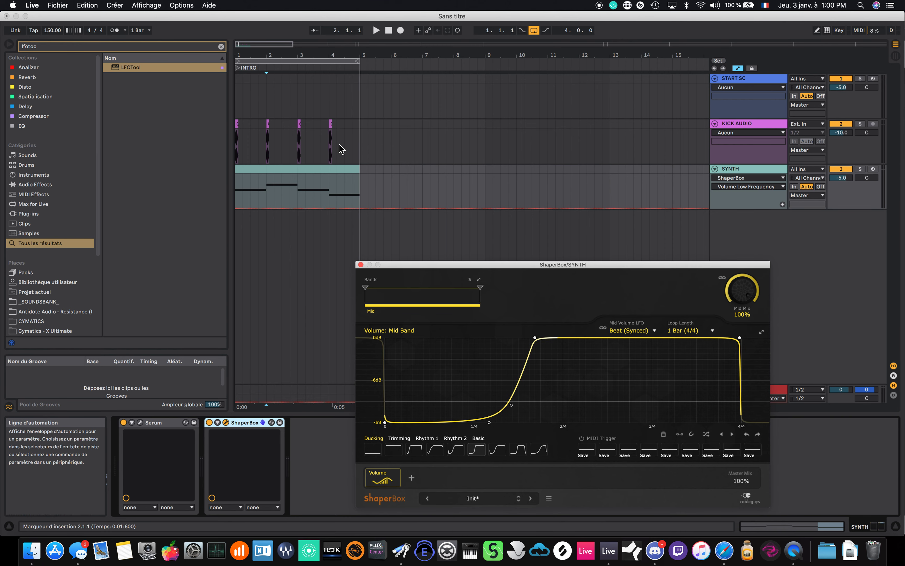
left_click_drag(469, 268, 502, 202)
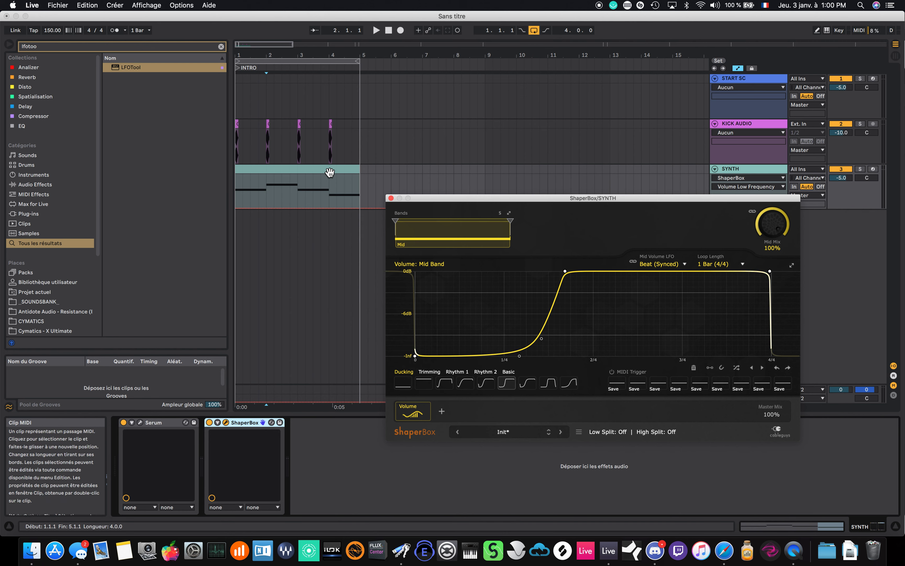
Play the arrangement from the first kick to hear ShaperBox's ducking on the synth.
left_click(305, 173)
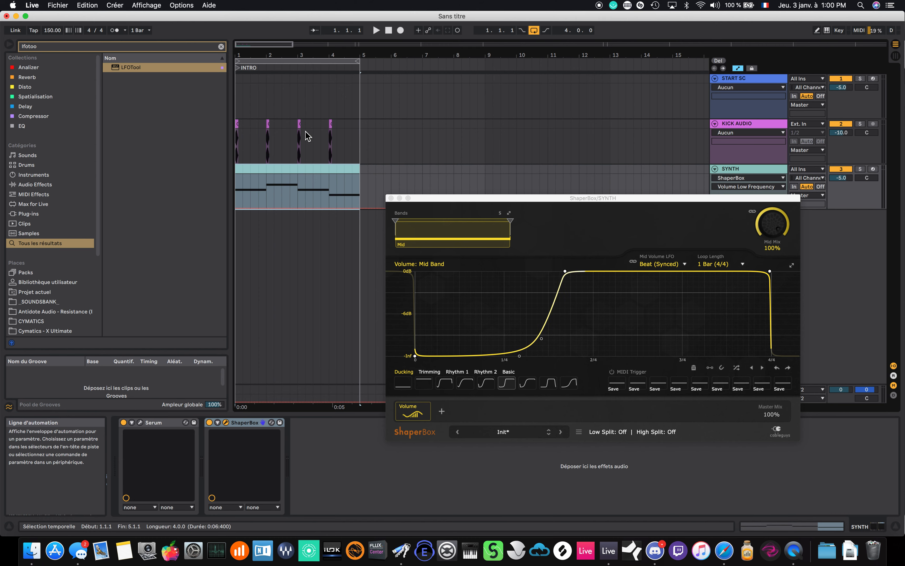
left_click(239, 127)
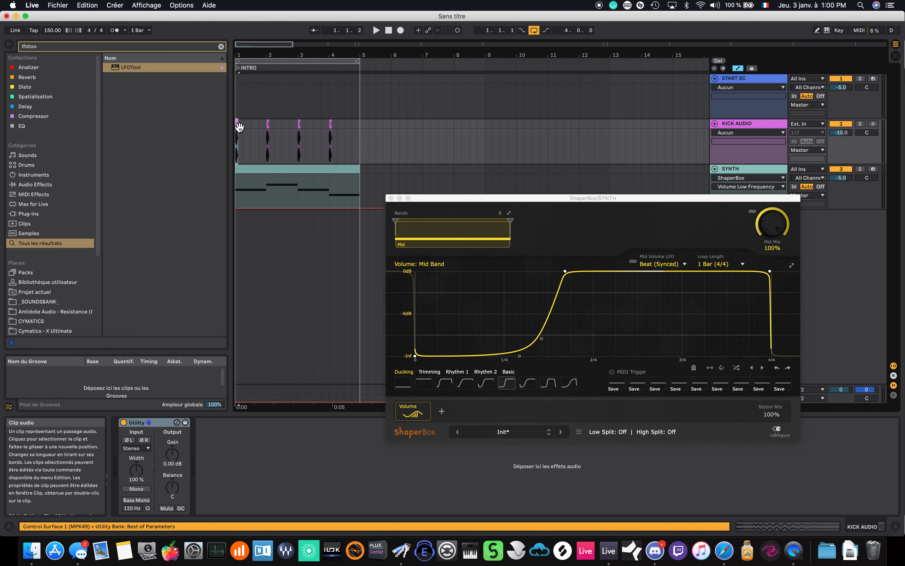
key("space")
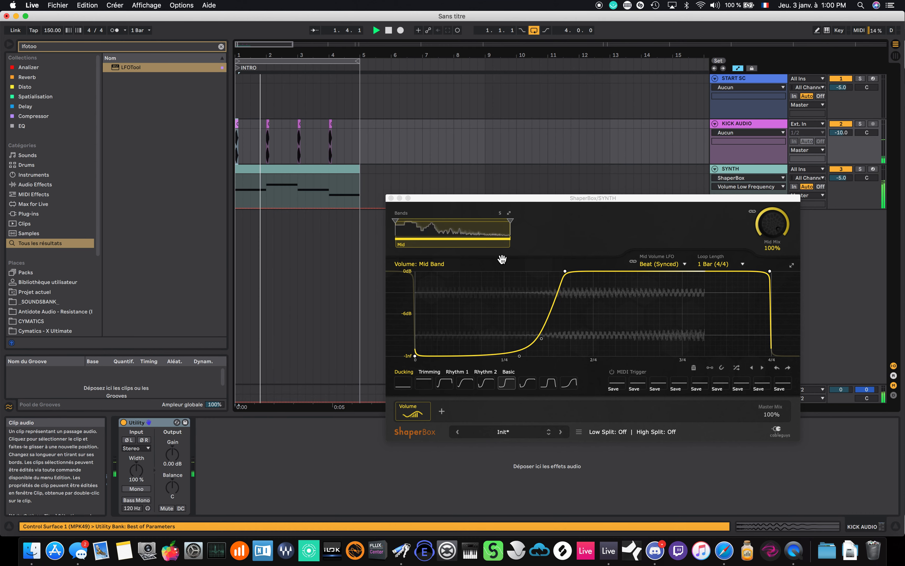
key("space")
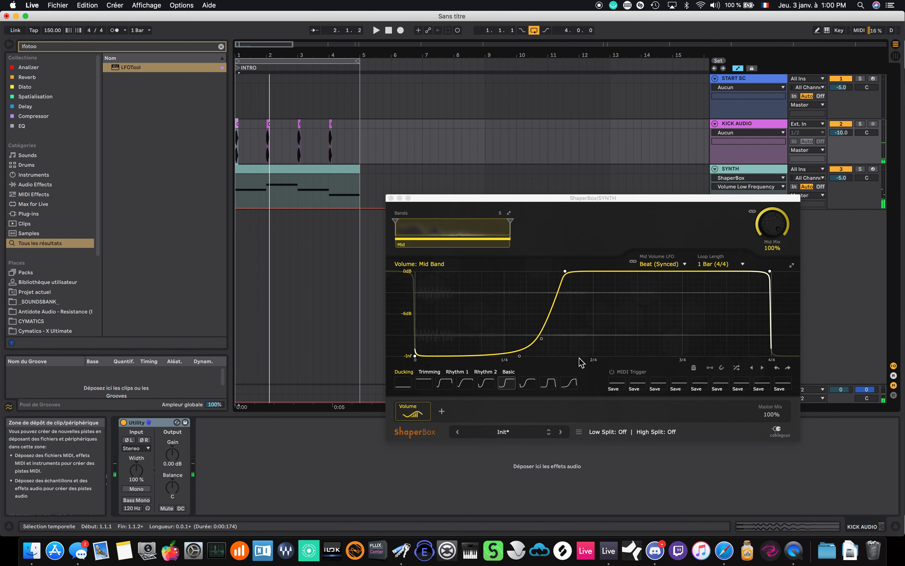
key("space")
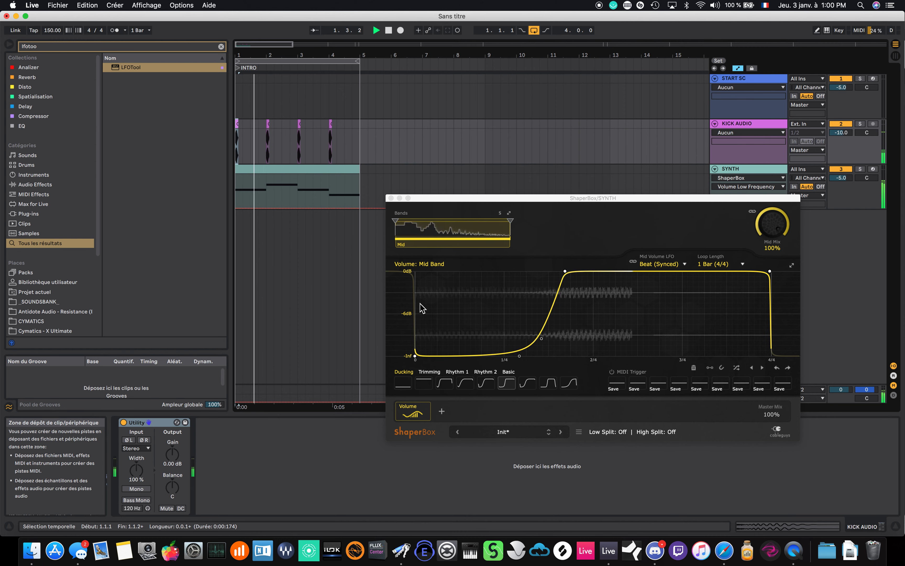
key("space")
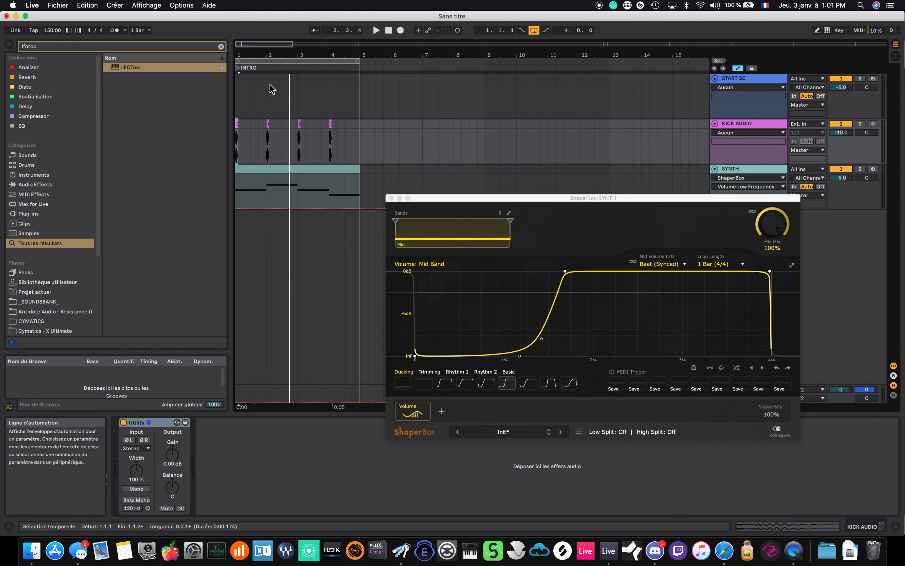
Select the START SC track, clear the browser search and list the available instruments.
left_click(752, 78)
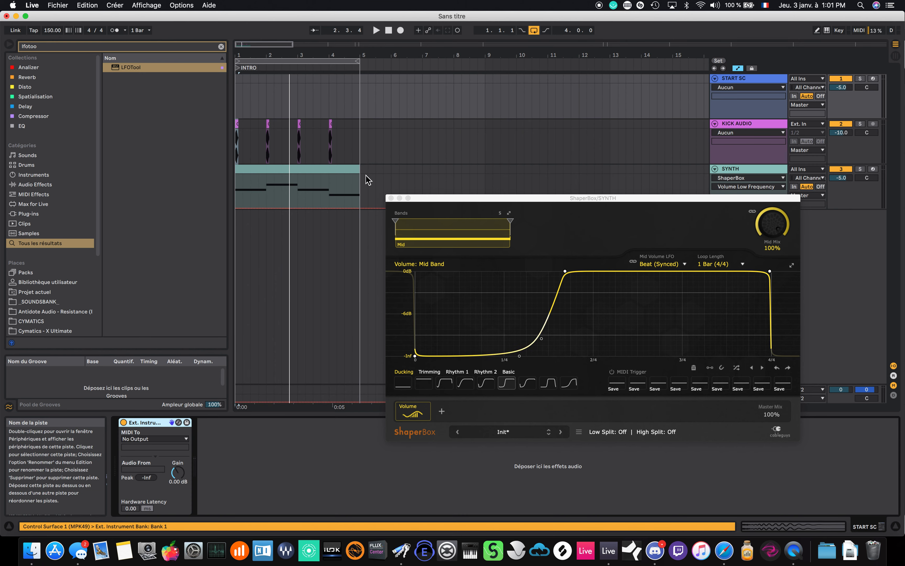
left_click(155, 424)
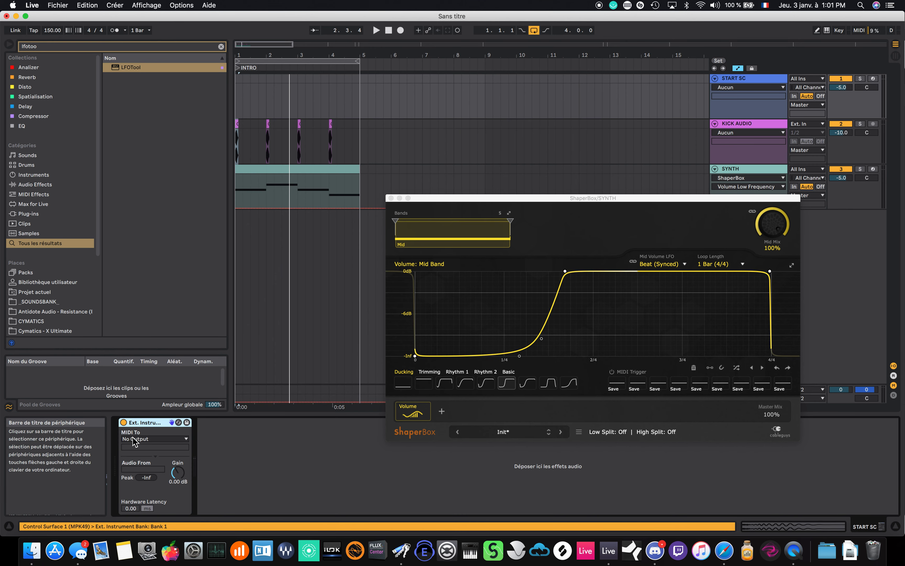
left_click(42, 184)
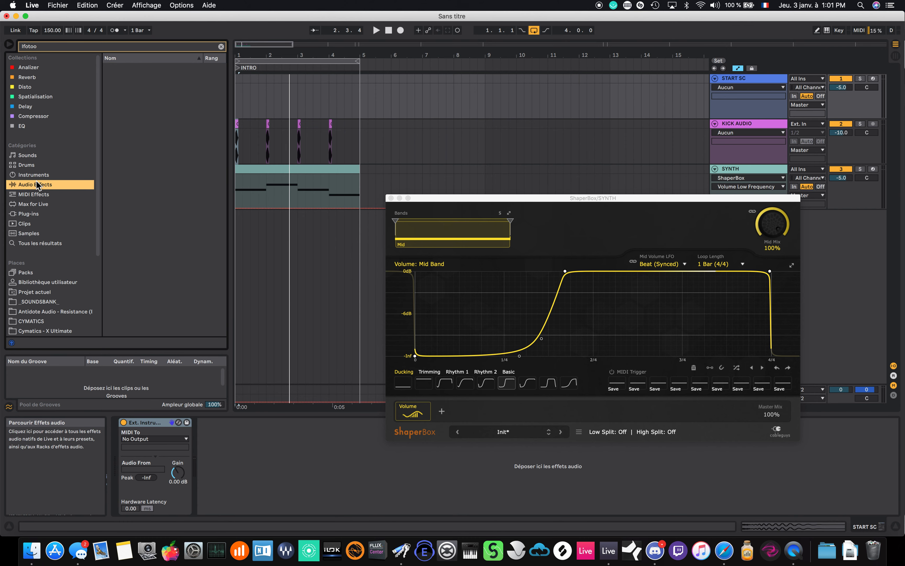
left_click(34, 176)
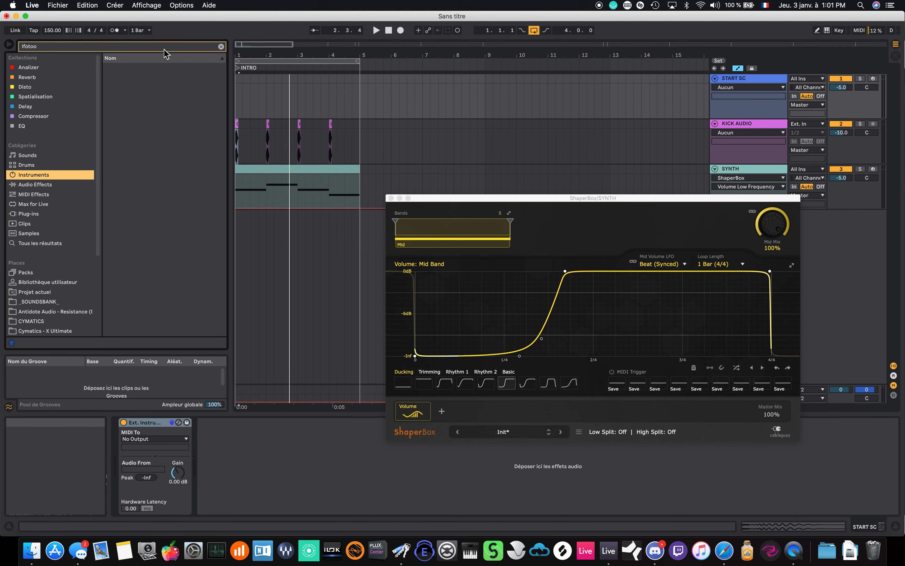
key("Escape")
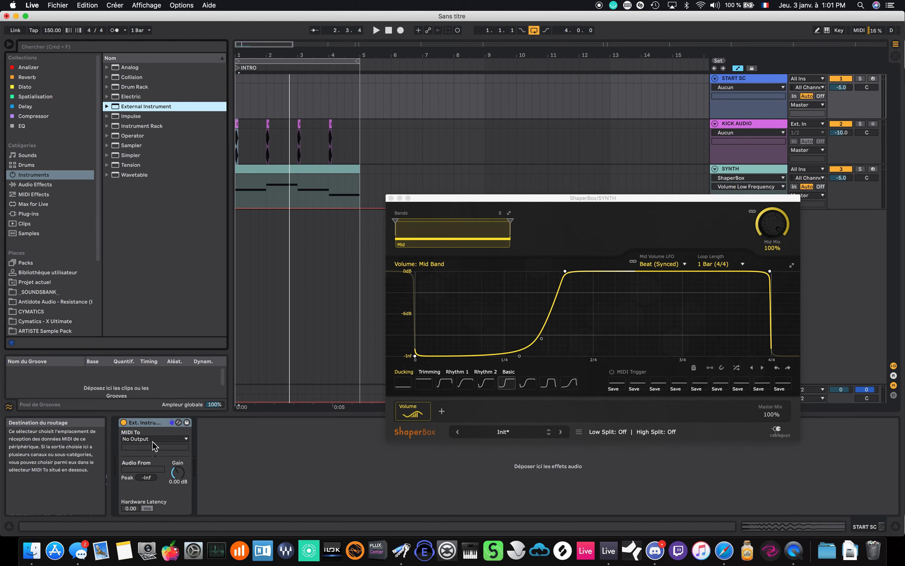
Delete the START SC track's External Instrument and add a fresh one from the browser.
left_click(133, 434)
key("Delete")
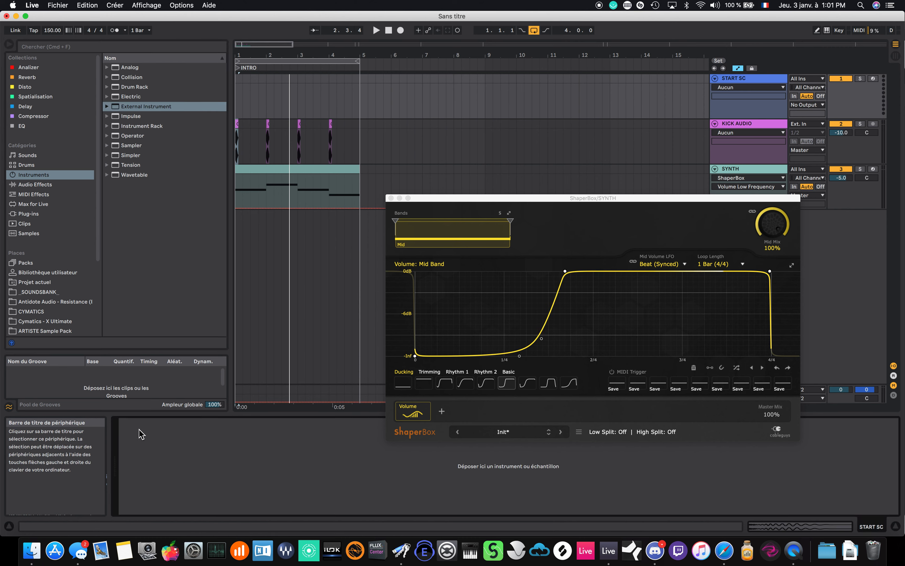
left_click_drag(141, 111, 180, 487)
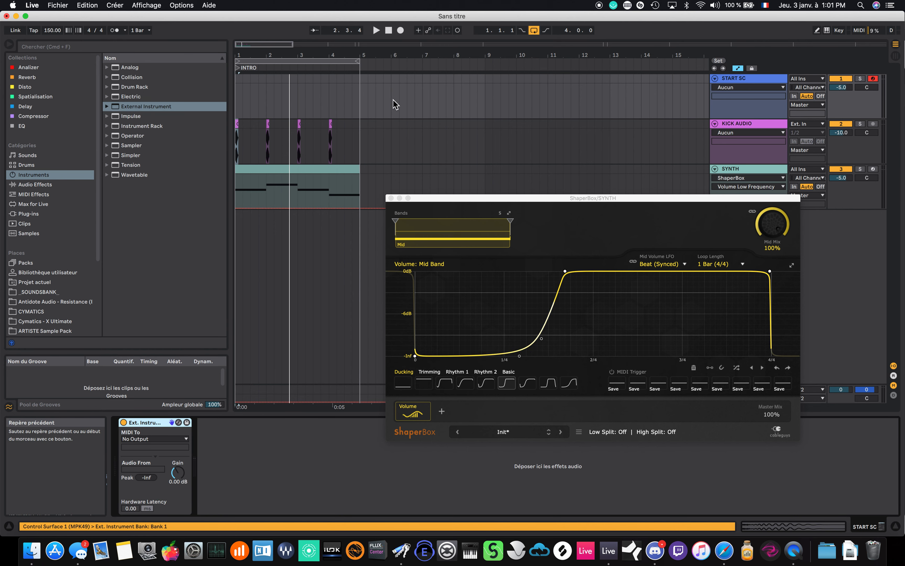
Route the External Instrument's MIDI output to the SYNTH track, keeping 1-ShaperBox as the destination.
left_click(167, 438)
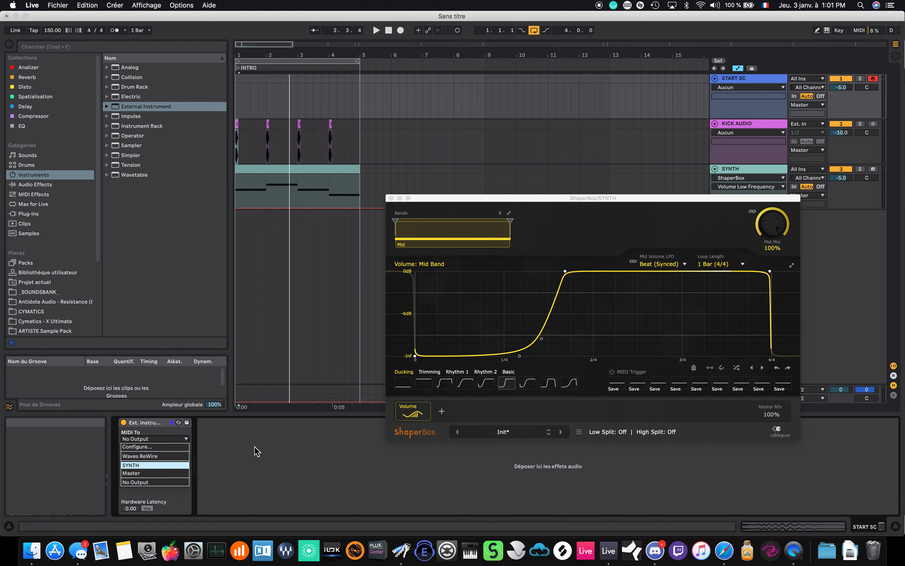
left_click(152, 465)
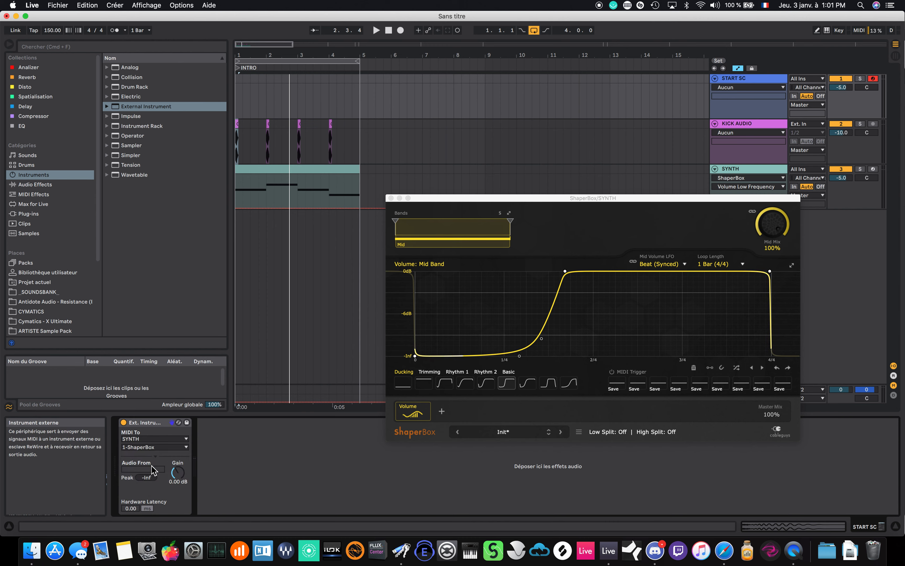
left_click(148, 449)
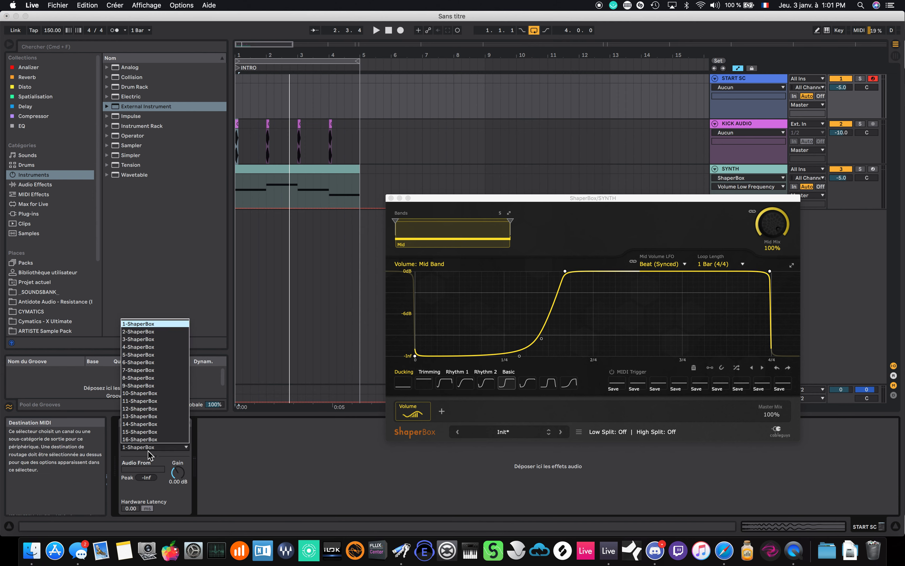
left_click(148, 451)
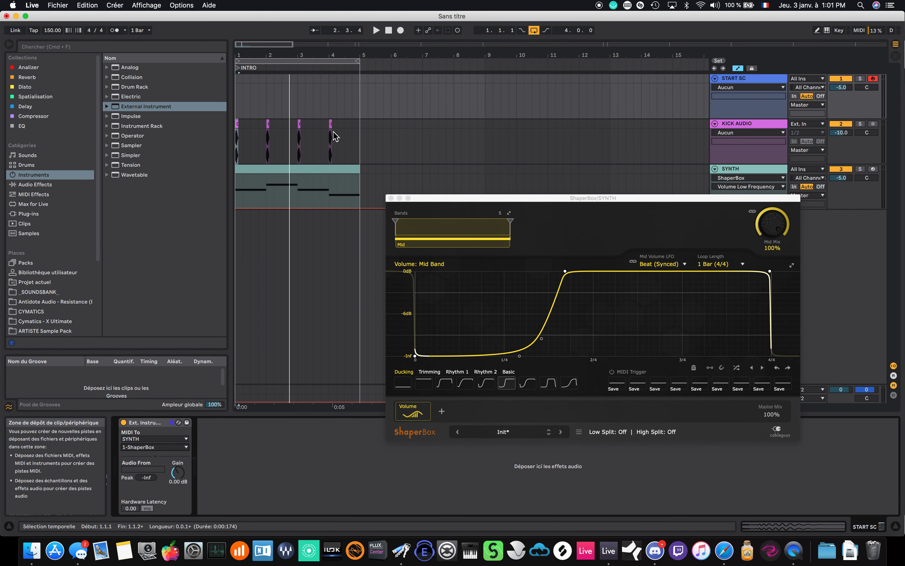
Create a one-beat MIDI clip at the start of START SC and fill its whole length with a C3 note.
left_click(242, 80)
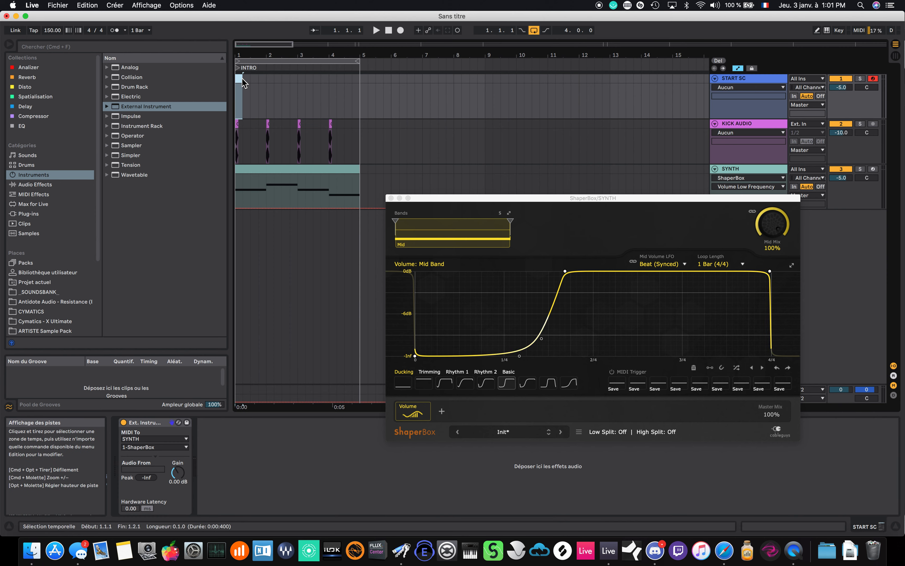
key("super+shift+m")
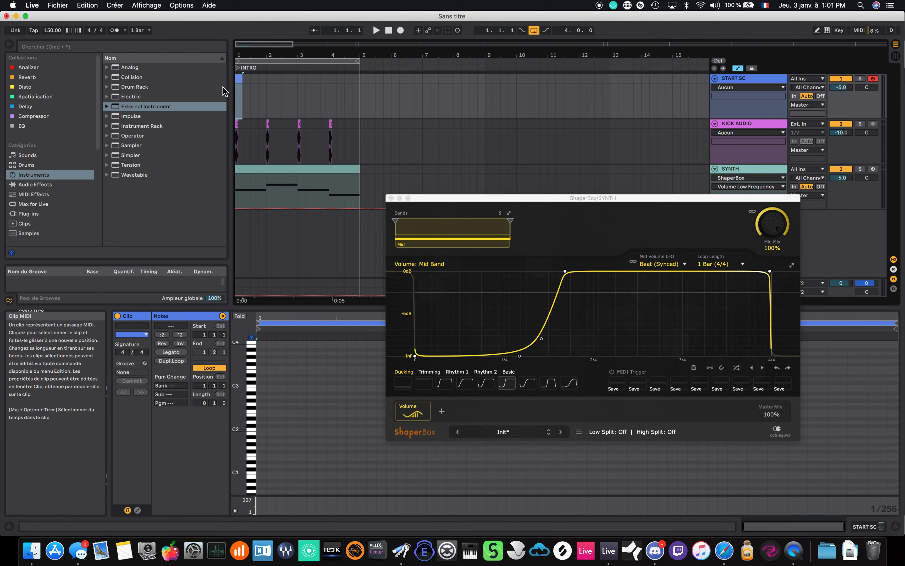
double_click(260, 386)
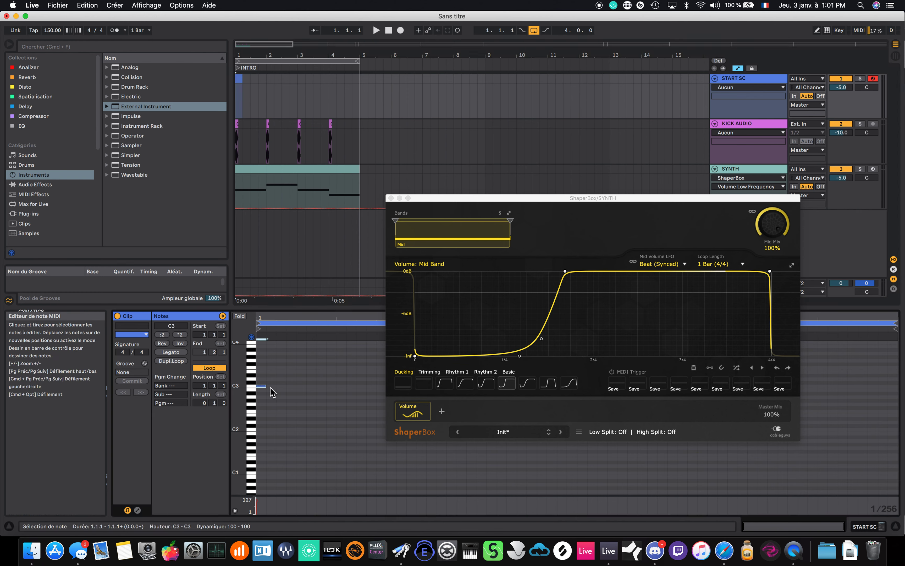
left_click_drag(267, 387, 336, 386)
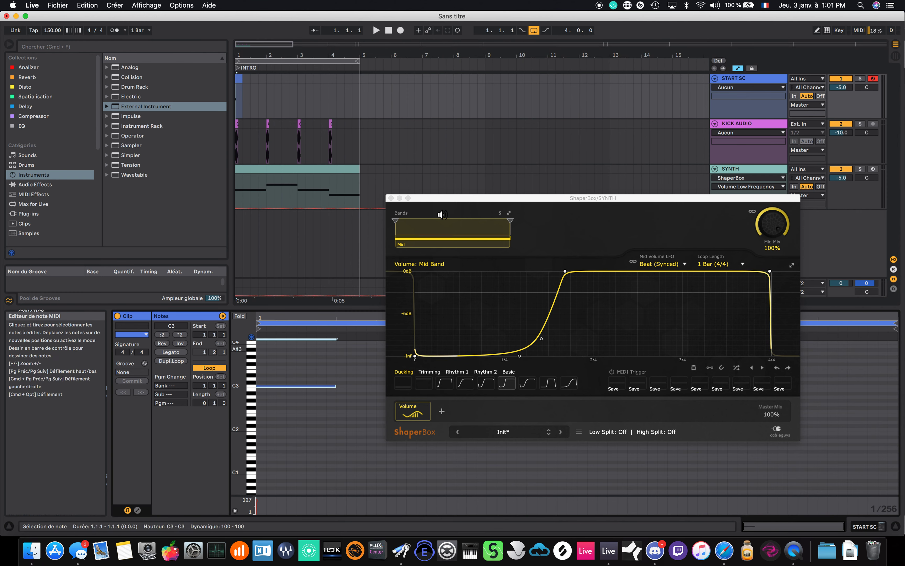
left_click_drag(487, 198, 510, 73)
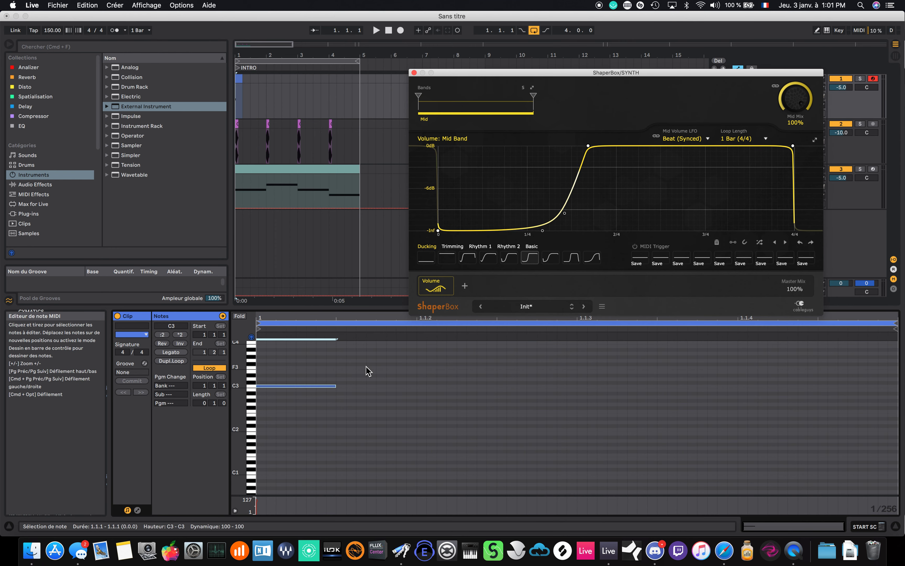
left_click_drag(335, 388, 896, 406)
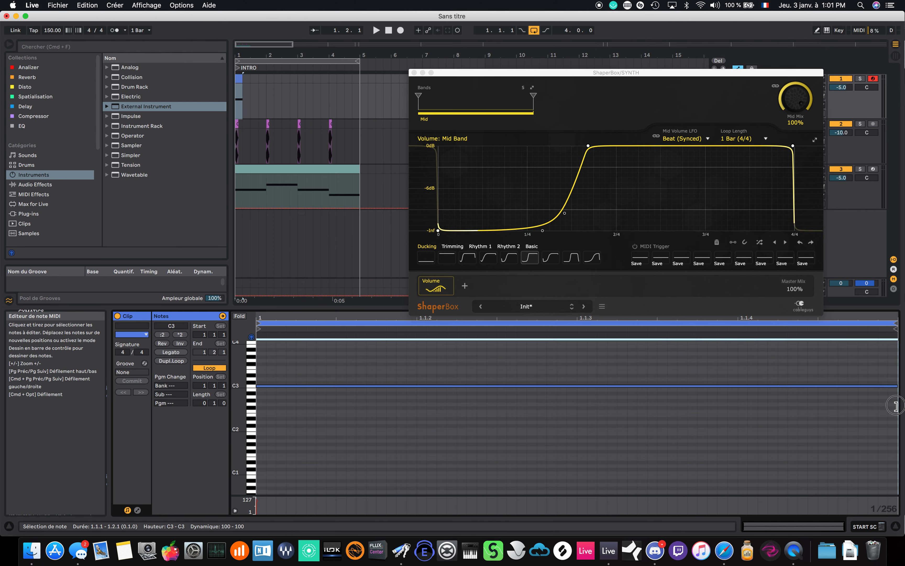
Open the Mid Volume LFO mode choices in ShaperBox and examine the modes triggered on note C.
left_click(682, 138)
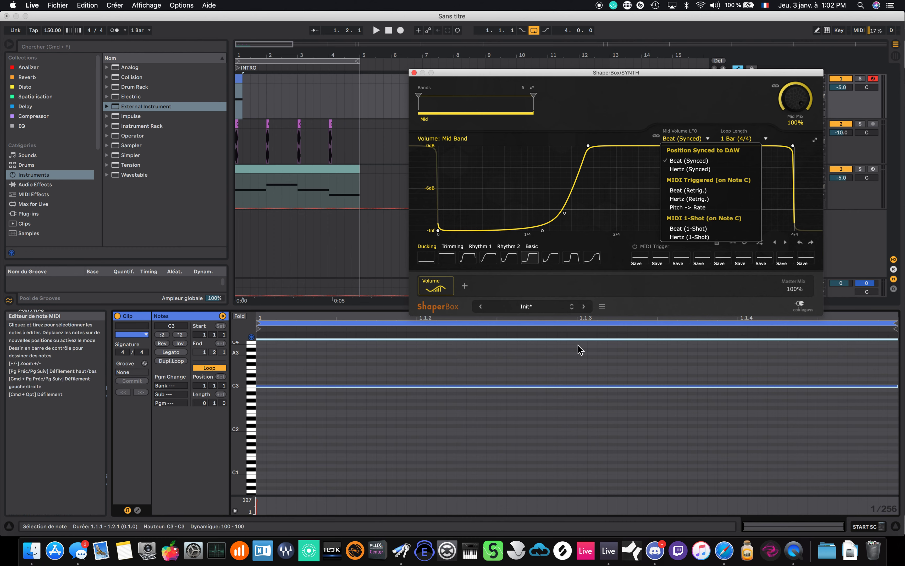
left_click(291, 403)
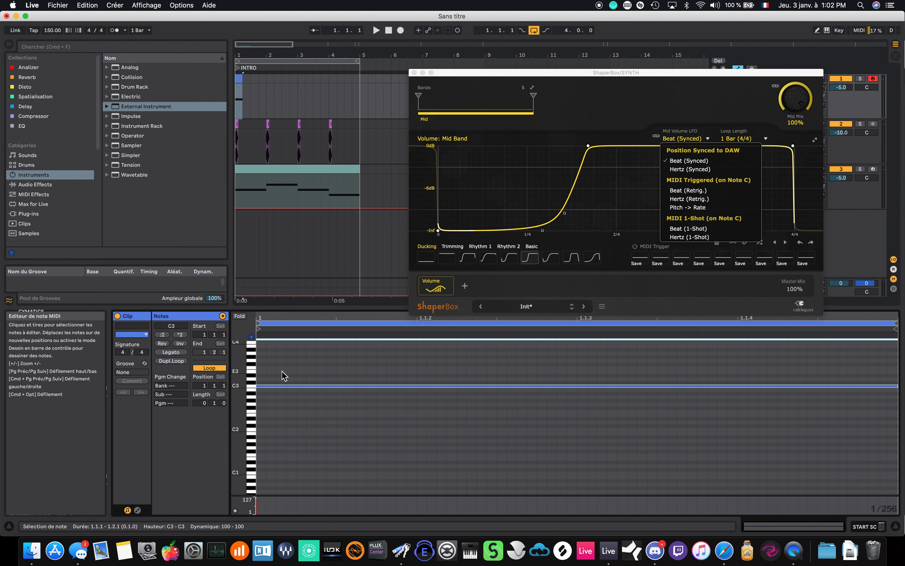
key("Down")
key("Down")
key("Down")
key("Down")
key("Down")
key("Up")
key("Up")
key("Up")
key("Up")
key("Up")
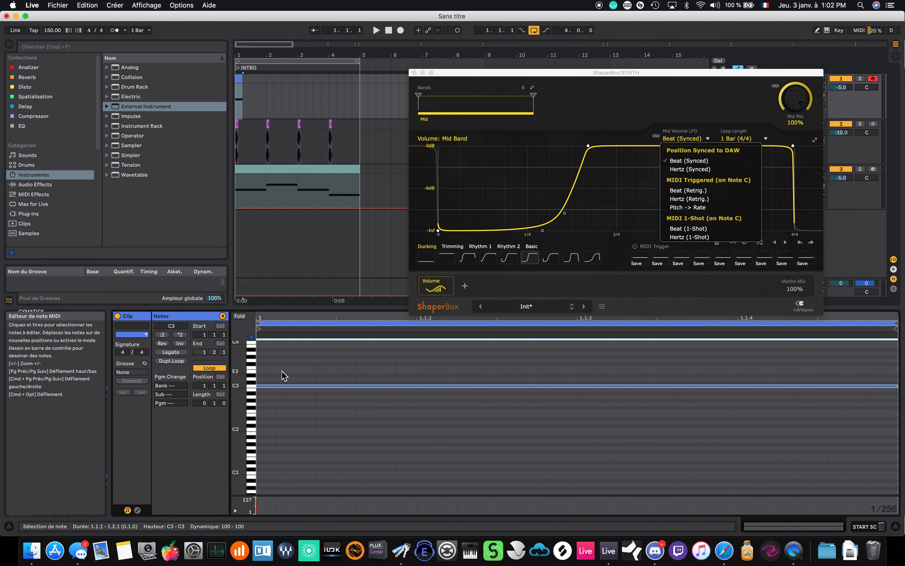
Duplicate the first bar of START SC three times so a trigger clip starts each of bars 1 to 4.
left_click_drag(263, 84, 239, 85)
key("super+d")
key("super+d")
key("super+d")
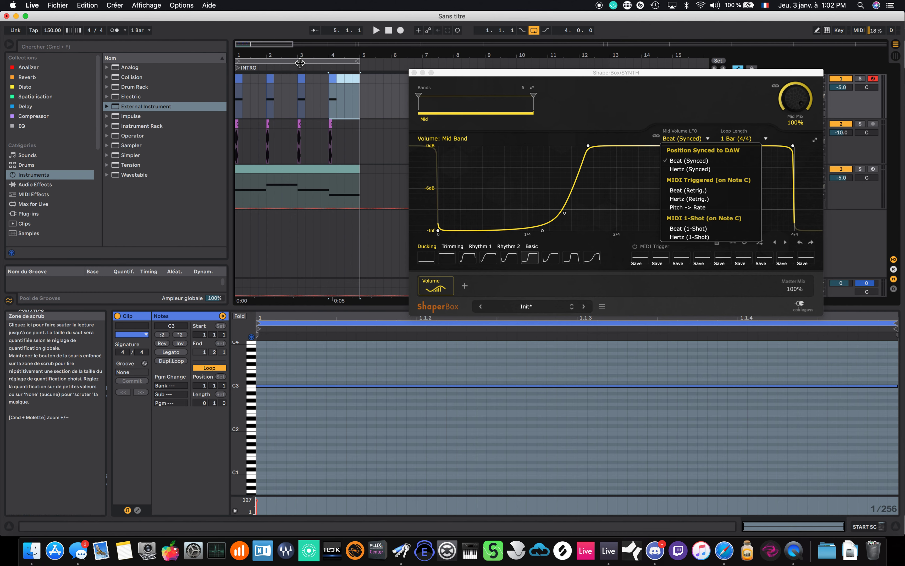
Select the first START SC clip and move ShaperBox's window clear of the tracks' routing controls.
mouse_move(300, 56)
left_mouse_down()
mouse_move(301, 87)
mouse_move(301, 38)
mouse_move(300, 57)
left_mouse_up()
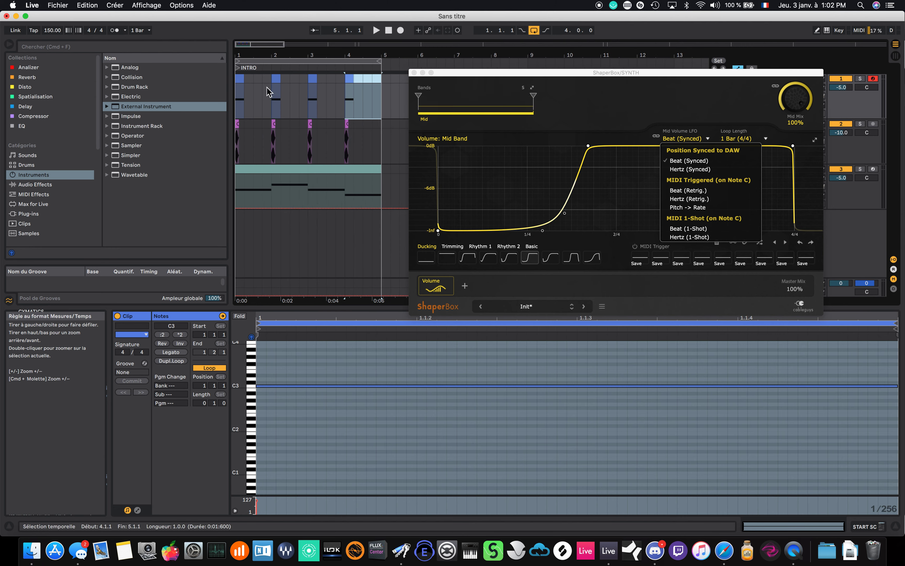
left_click(242, 80)
left_click_drag(543, 75, 487, 71)
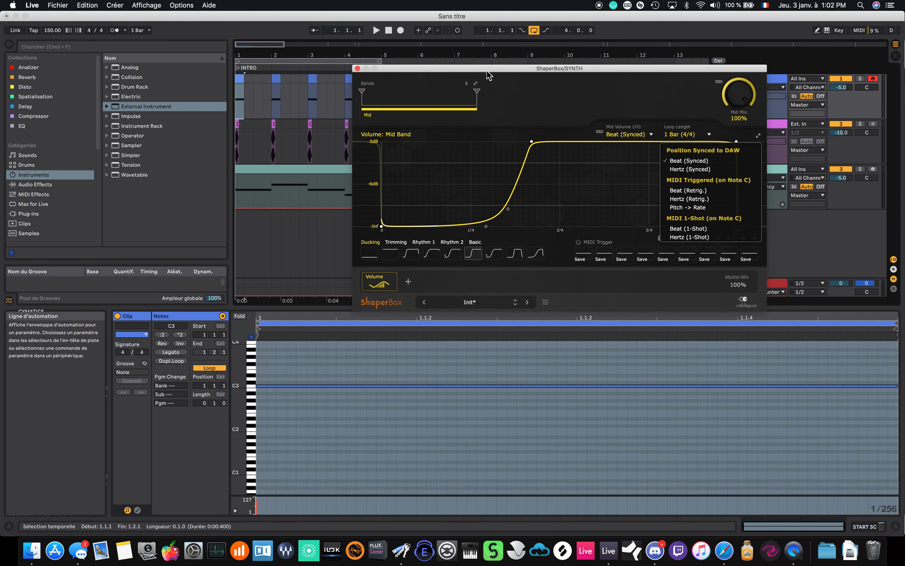
Set the Mid Volume LFO mode to Beat (1-Shot) and play the opening bars to check the ducking.
left_click(632, 134)
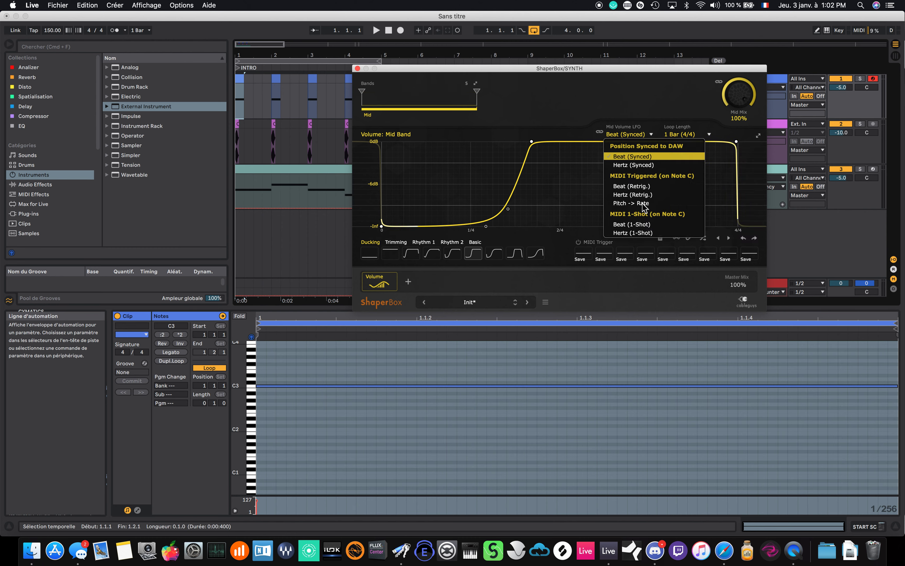
left_click(650, 223)
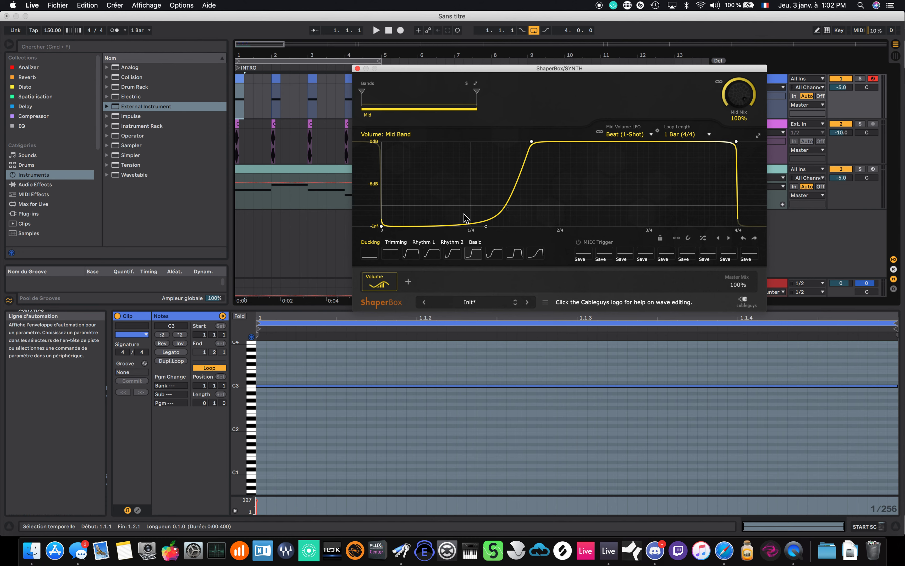
key("space")
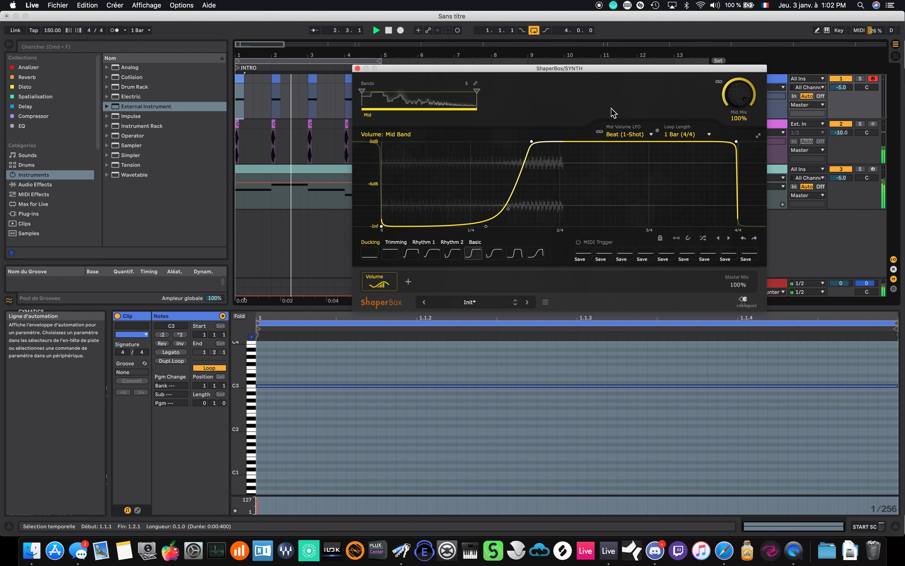
key("space")
Delete the KICK AUDIO clips in bars 1 and 2, and copy the bar 2 START SC clip to beat 2.3.
left_click_drag(291, 124, 199, 133)
key("Delete")
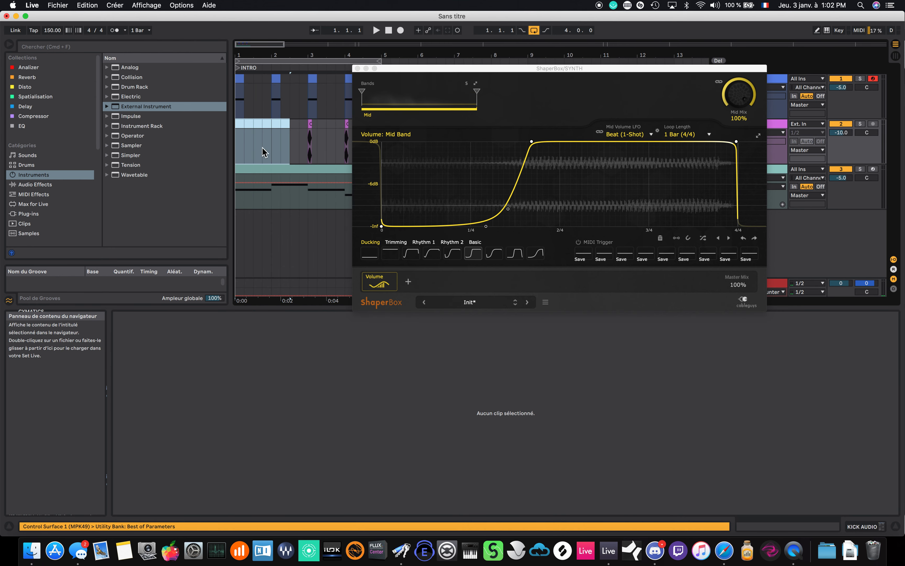
left_click(277, 80)
mouse_move(280, 81)
left_mouse_down()
mouse_move(298, 89)
mouse_move(295, 83)
left_mouse_up()
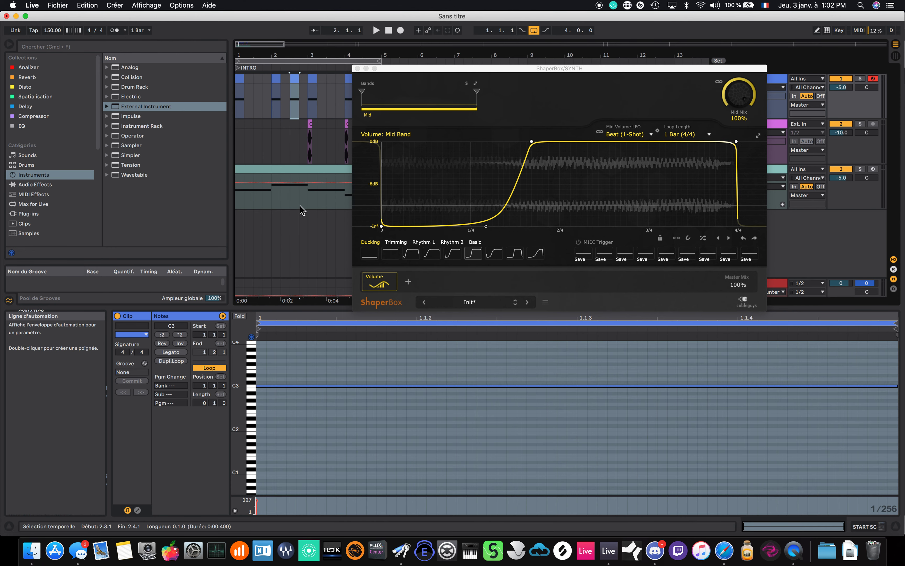
Play the arrangement from bar 1 to check the added trigger, and move ShaperBox's window below the SYNTH track.
left_click(242, 80)
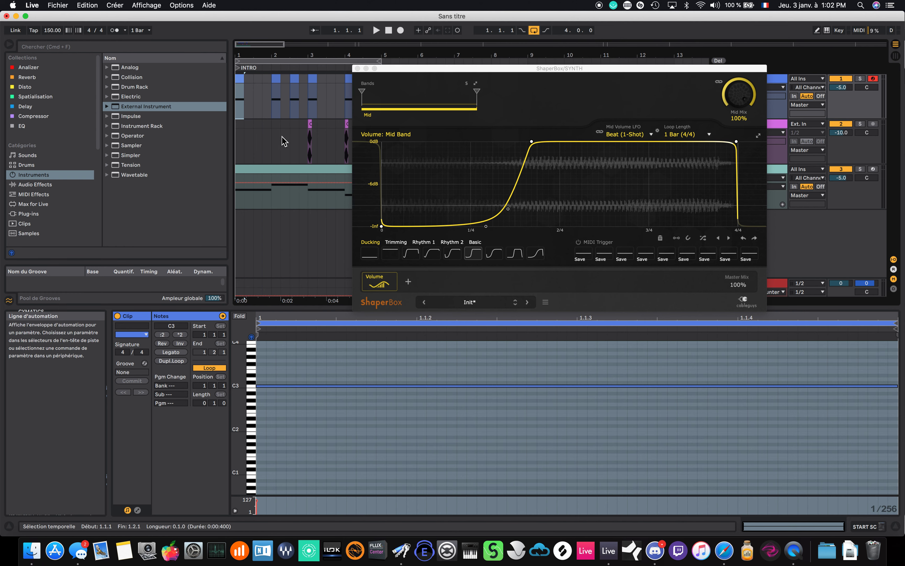
key("space")
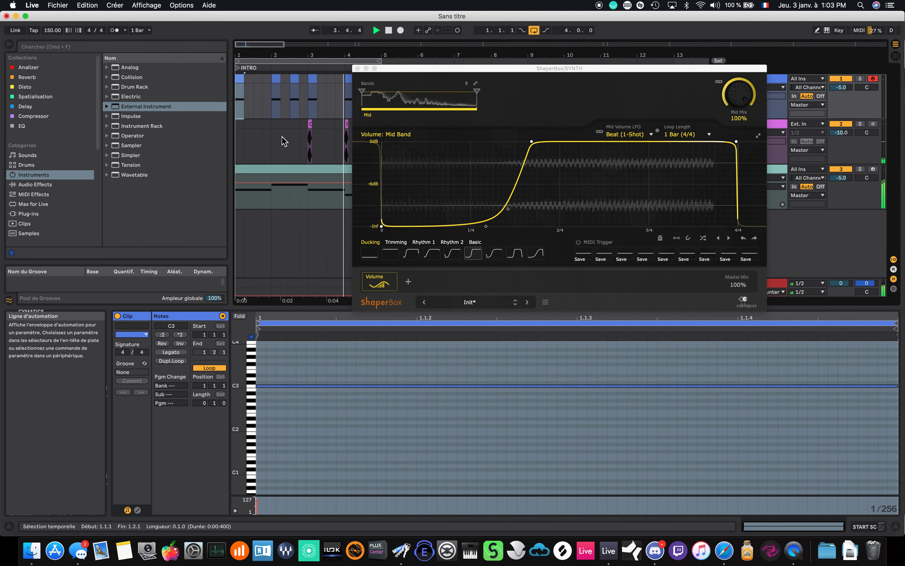
key("space")
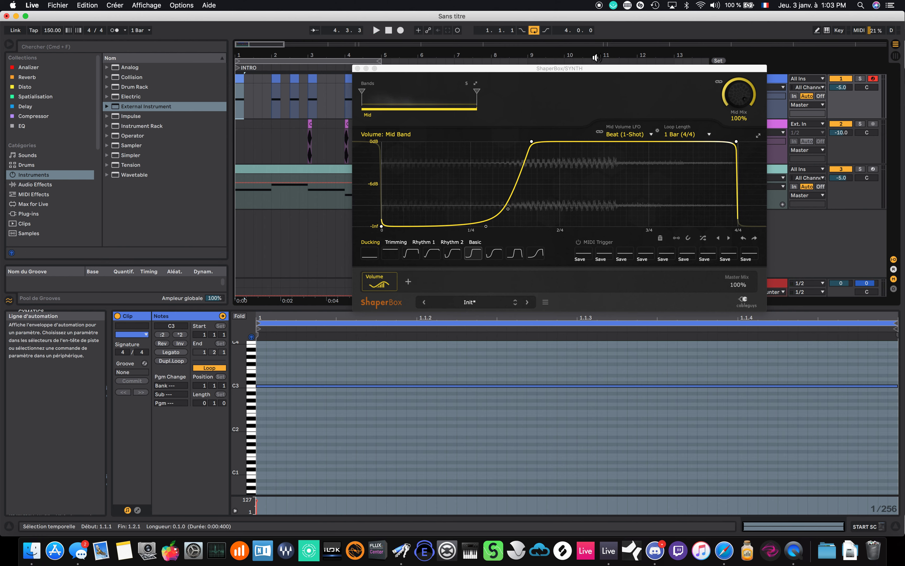
left_click_drag(575, 70, 578, 48)
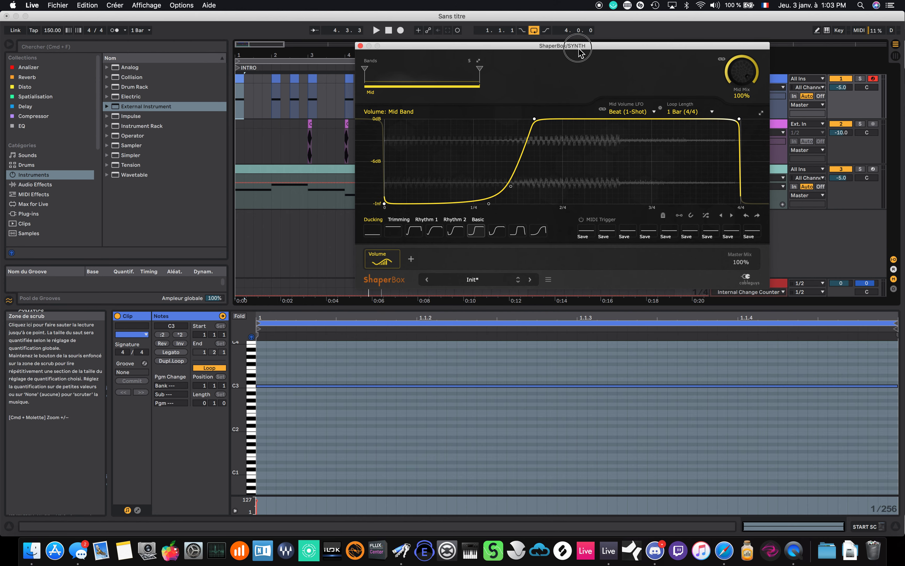
left_click_drag(695, 49, 588, 226)
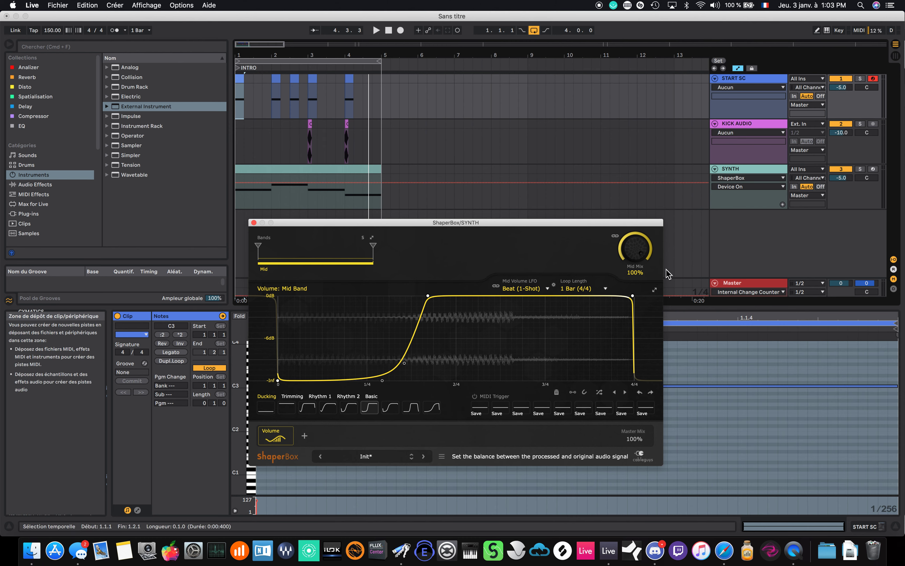